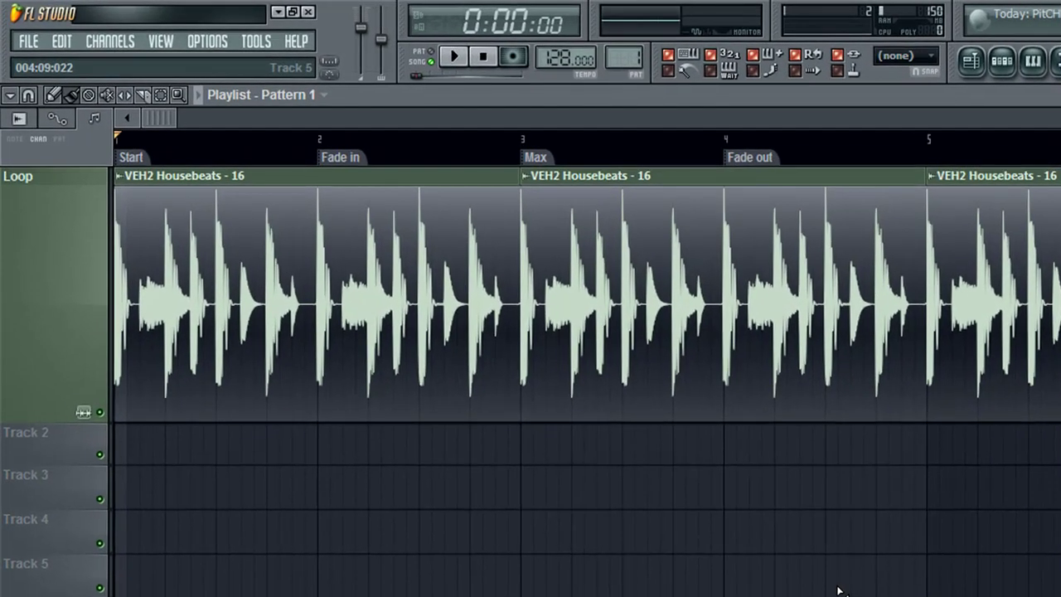
Preview the drum loop, then open the VEH2 Housebeats channel volume event editor
click(455, 56)
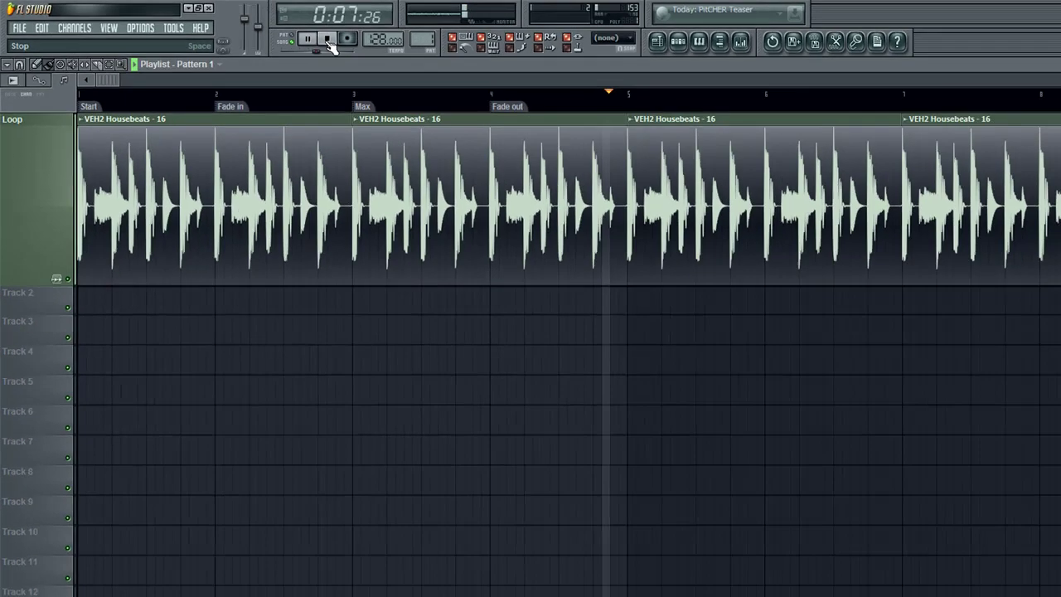
click(483, 58)
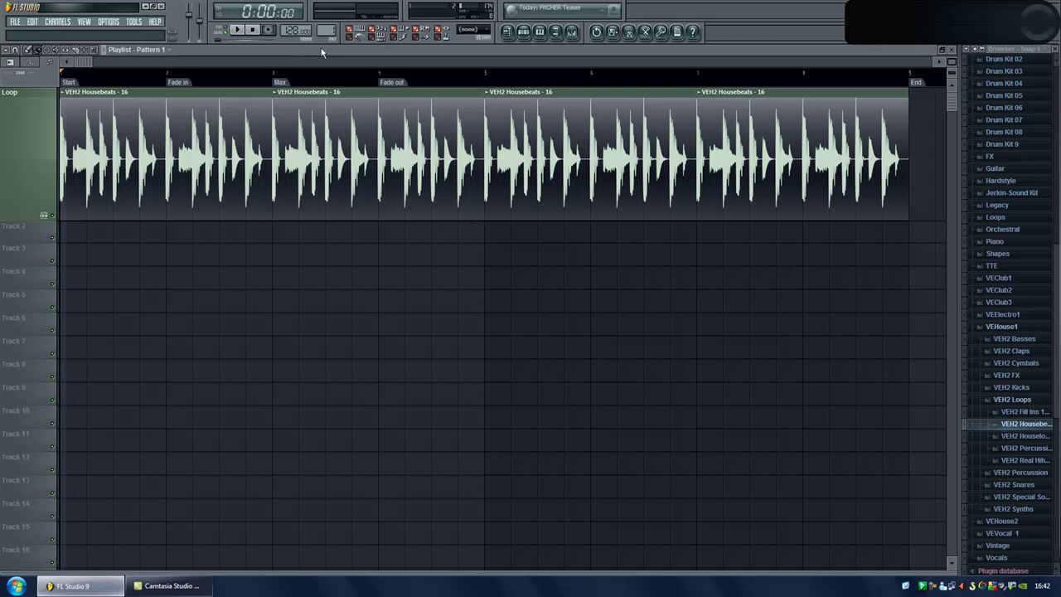
click(524, 33)
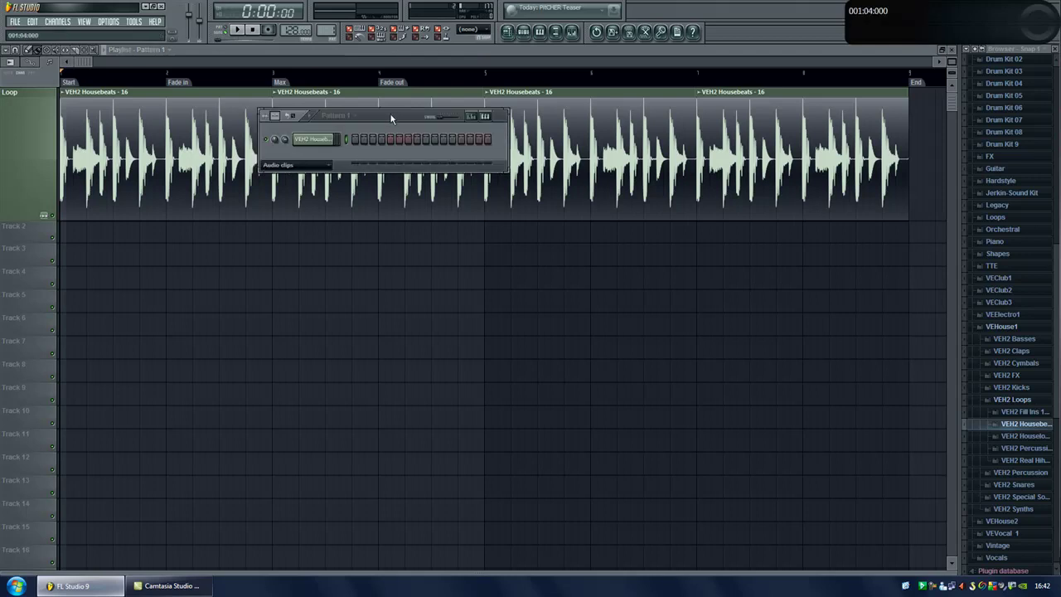
drag(391, 113, 337, 263)
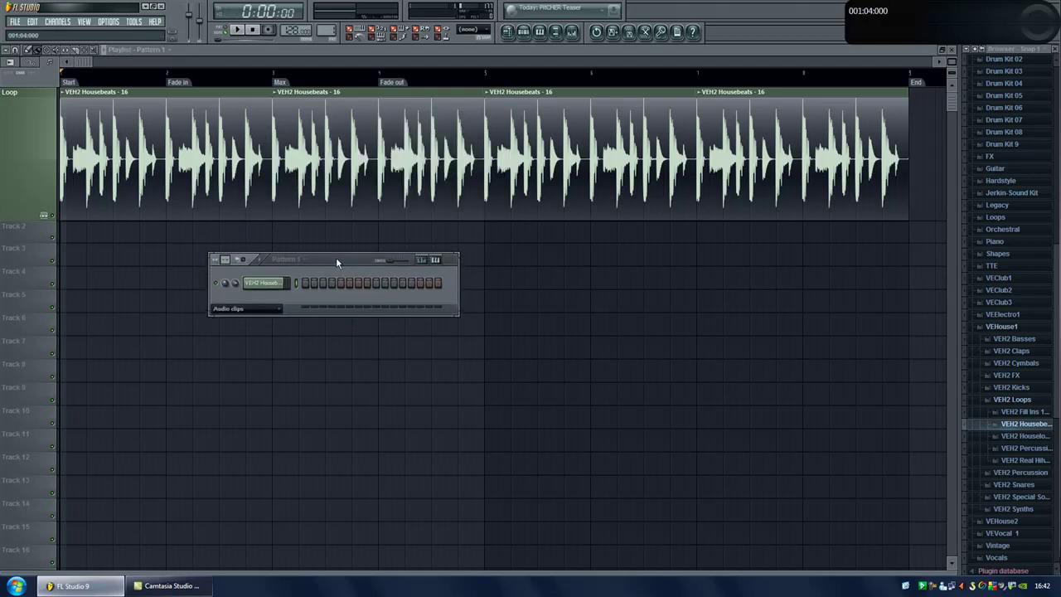
mouse_move(234, 283)
mouse_down()
mouse_move(234, 273)
mouse_move(234, 283)
mouse_up()
right_click(234, 284)
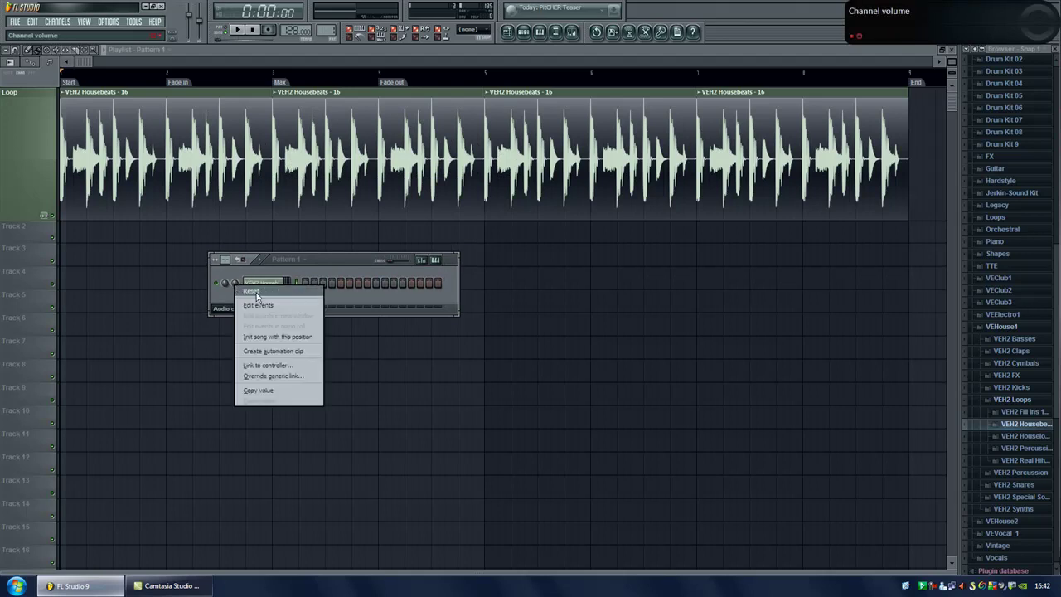
click(259, 305)
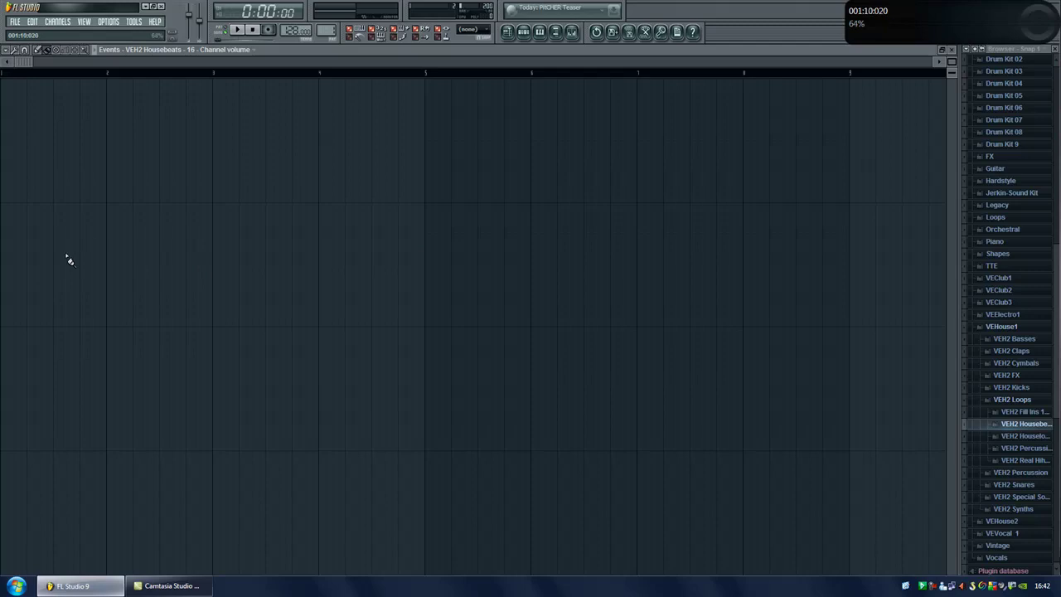
Draw a volume curve that swells, dips, jumps up, then fades linearly, and play it back
mouse_move(50, 232)
mouse_down()
mouse_move(102, 279)
mouse_move(162, 387)
mouse_move(218, 111)
mouse_move(264, 288)
mouse_move(244, 473)
mouse_move(407, 171)
mouse_move(479, 405)
mouse_move(537, 441)
mouse_up()
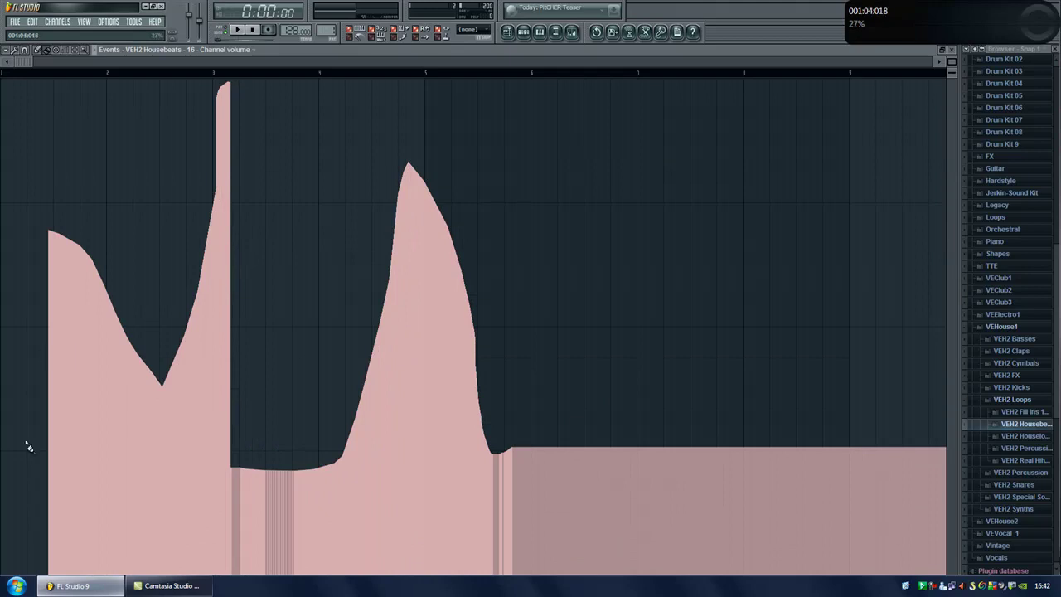
mouse_move(30, 471)
mouse_down()
mouse_move(133, 292)
mouse_move(227, 256)
mouse_move(290, 404)
mouse_move(424, 251)
mouse_up()
mouse_move(364, 130)
mouse_down()
mouse_move(528, 267)
mouse_move(655, 491)
mouse_move(710, 523)
mouse_move(827, 495)
mouse_move(797, 550)
mouse_up()
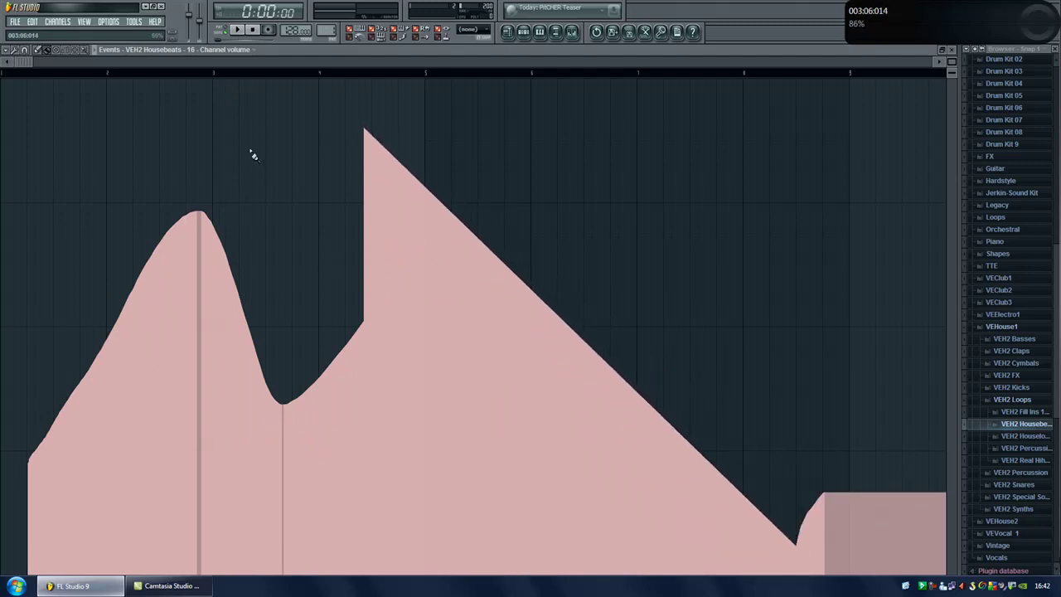
key(F6)
click(238, 30)
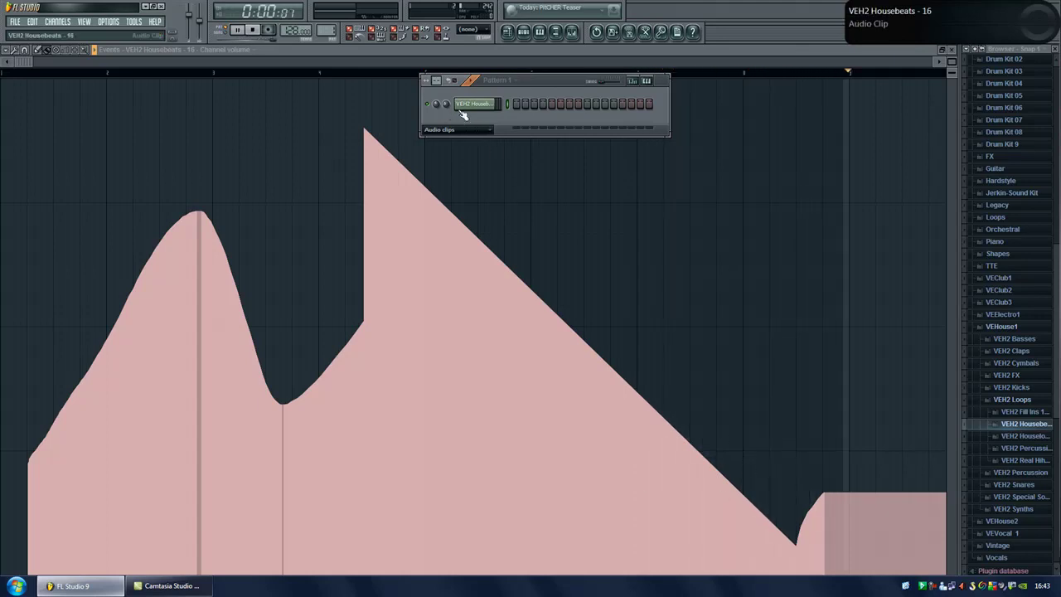
Stop playback, paint a Pattern 1 clip on playlist Track 2, and make Track 2 taller
key(space)
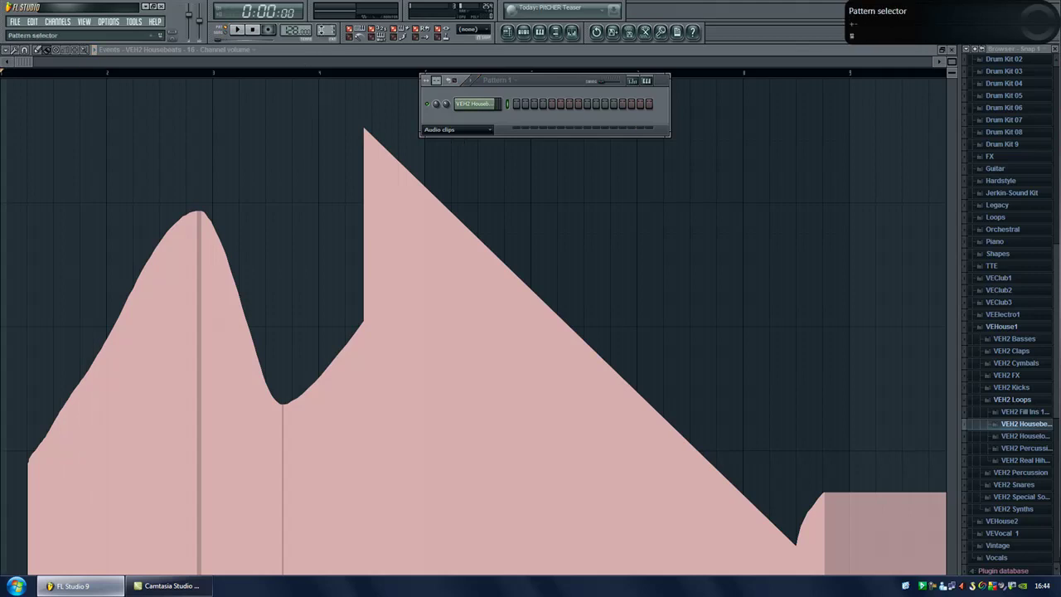
scroll(327, 31, down, 1)
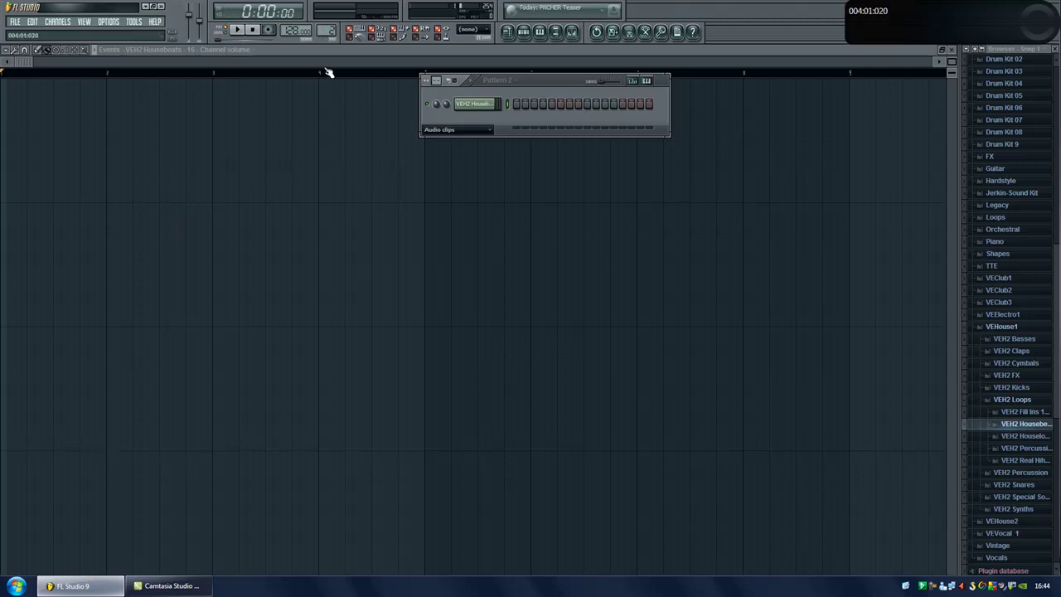
scroll(326, 31, up, 1)
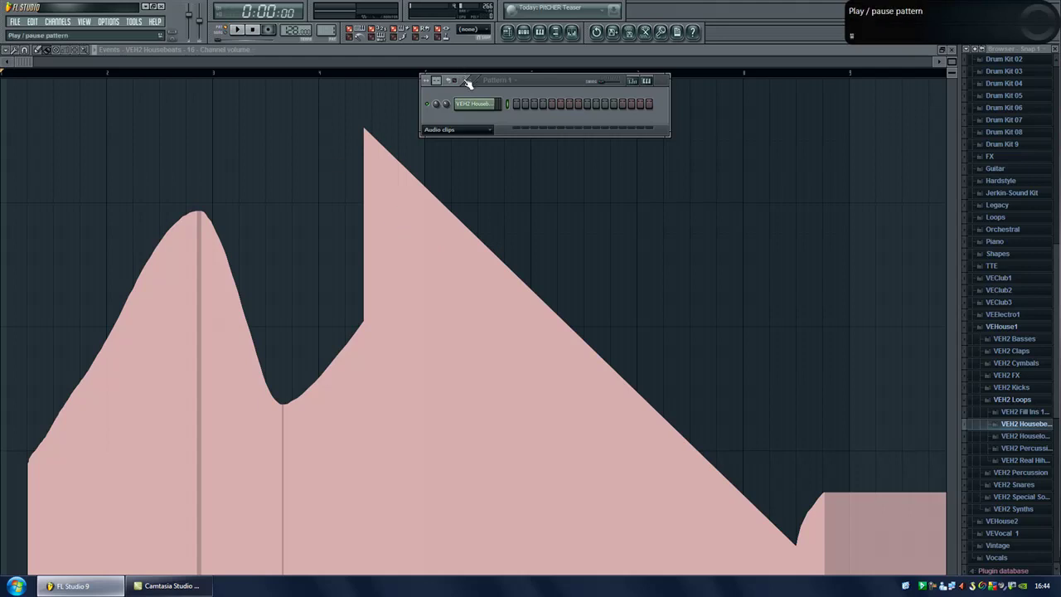
click(512, 38)
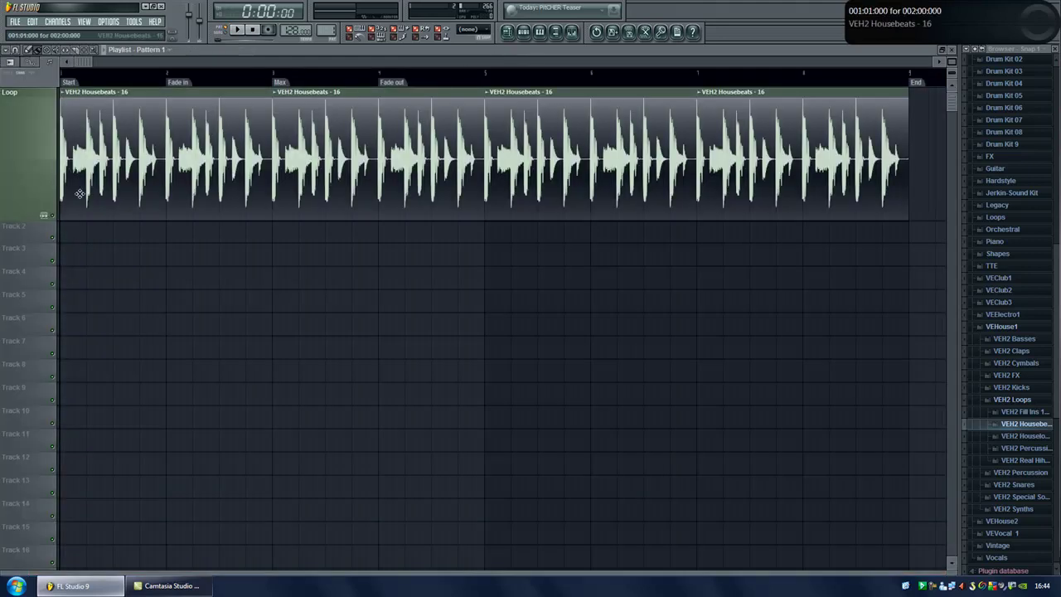
click(78, 236)
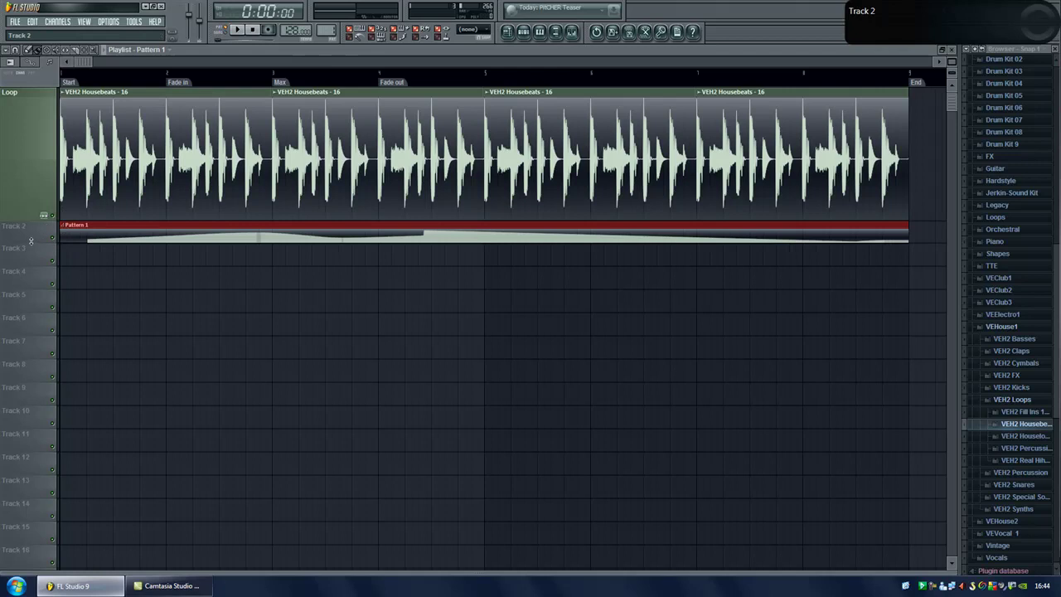
drag(31, 243, 18, 431)
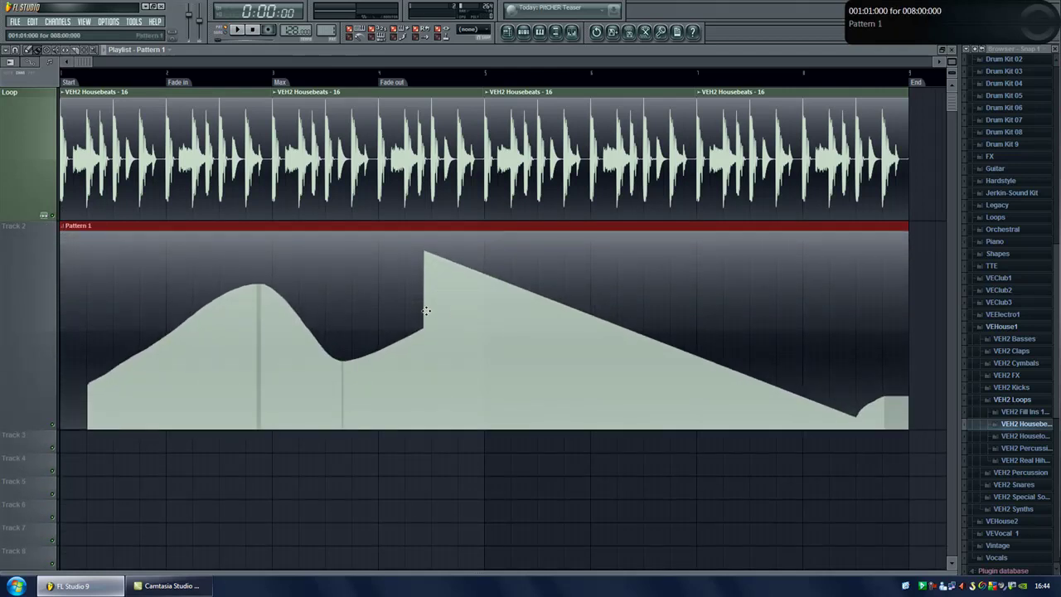
Reopen the VEH2 Housebeats channel volume event editor
click(532, 37)
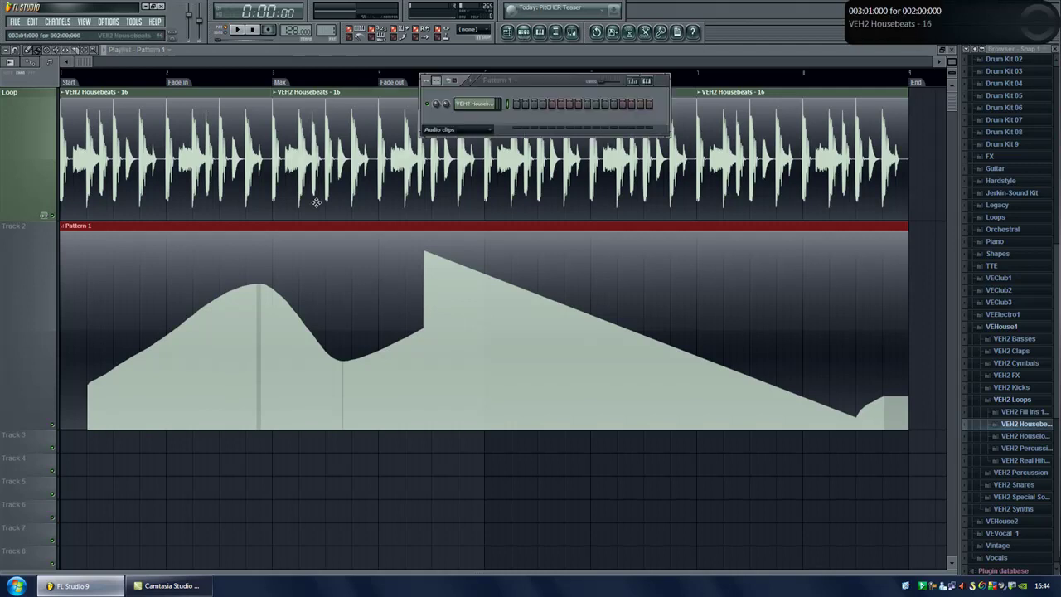
right_click(446, 104)
click(443, 120)
right_click(446, 105)
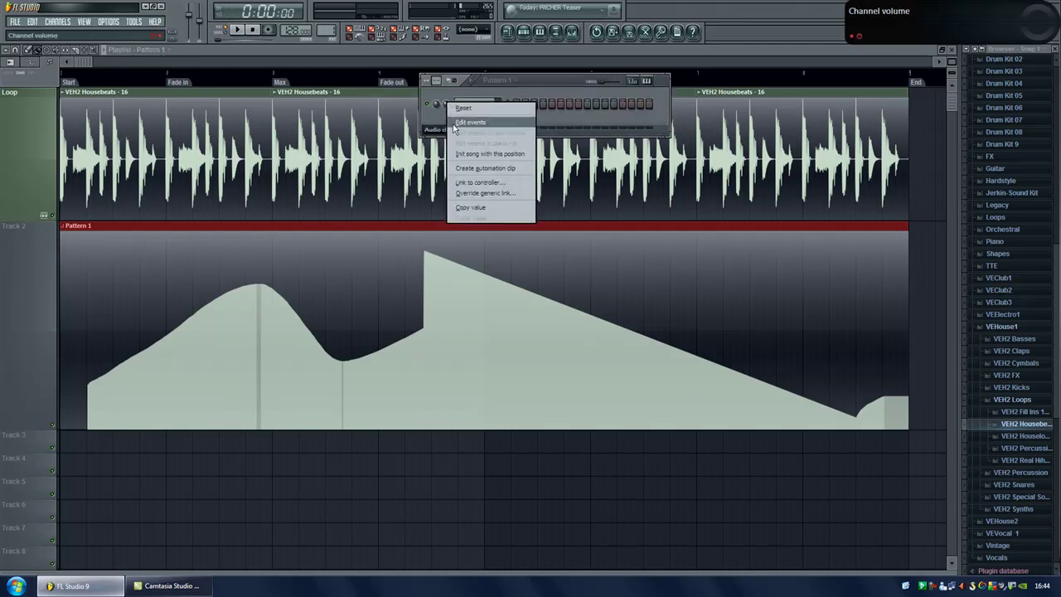
click(452, 123)
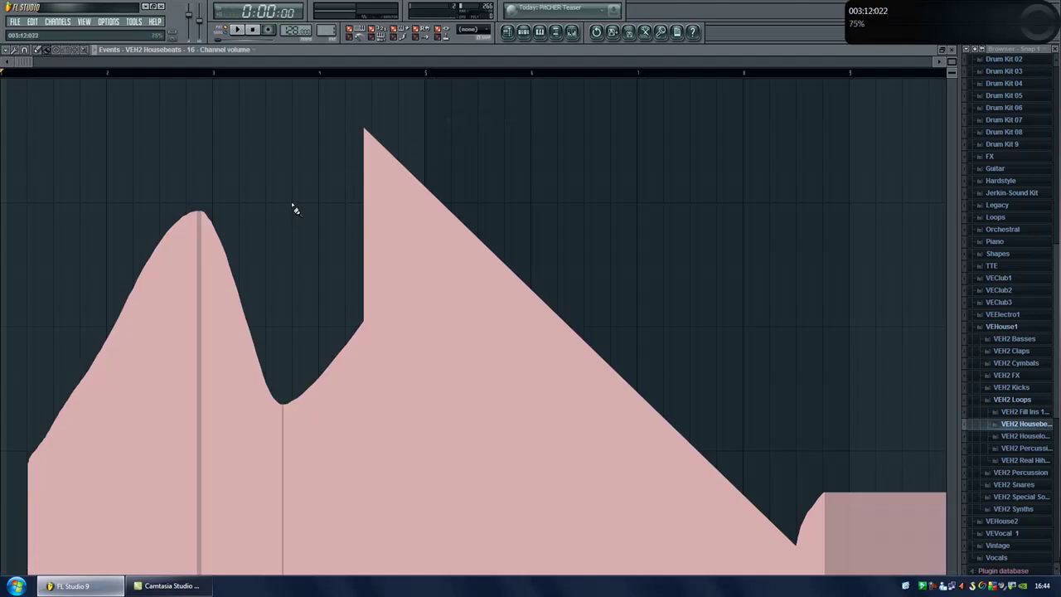
Delete all existing events and draw a curve rising to full by bar 3, then stepping down to silence
click(8, 54)
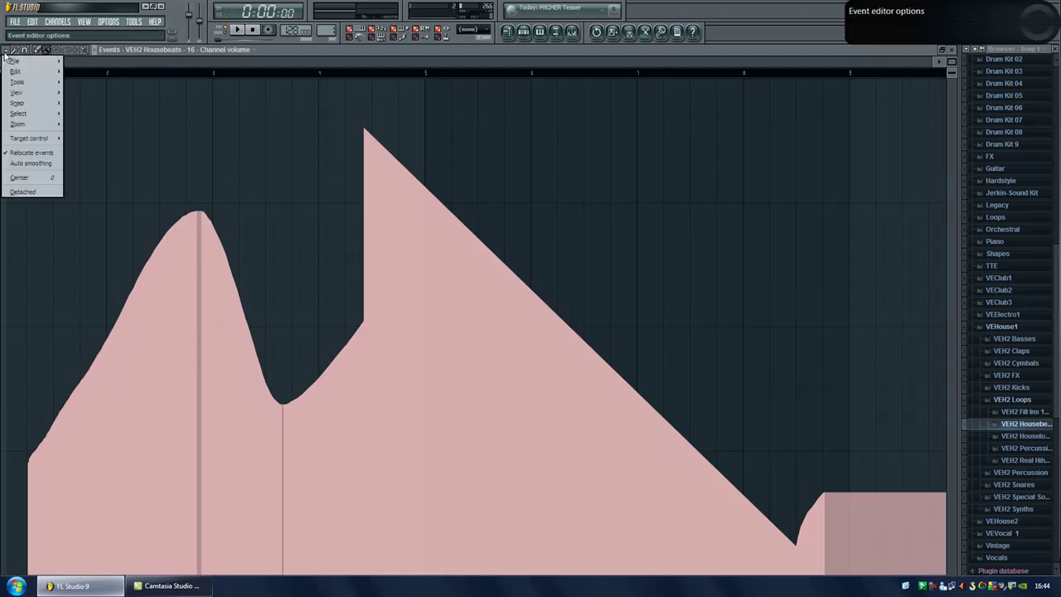
mouse_move(12, 73)
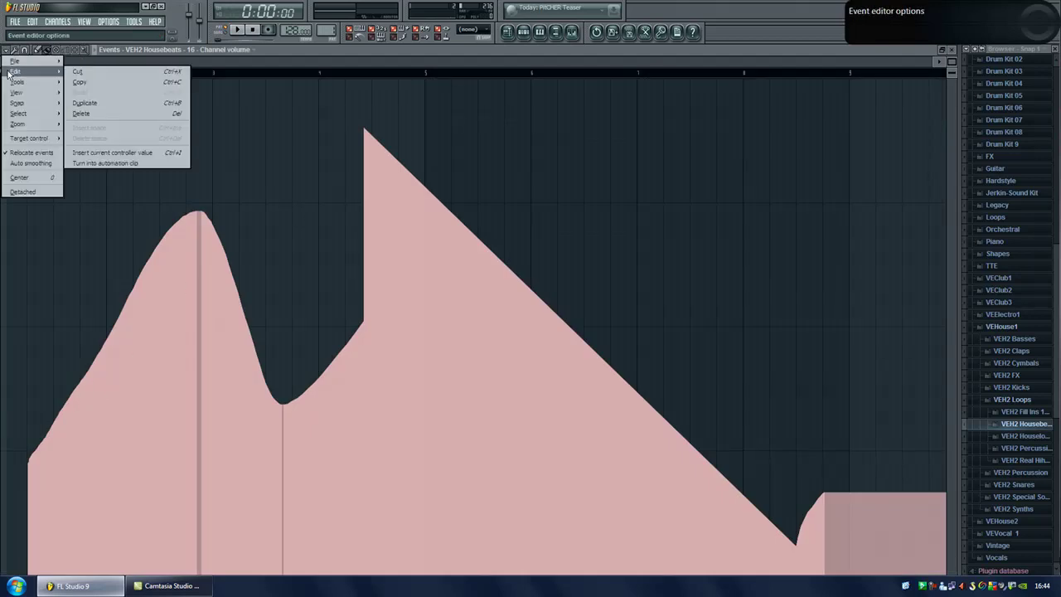
click(113, 115)
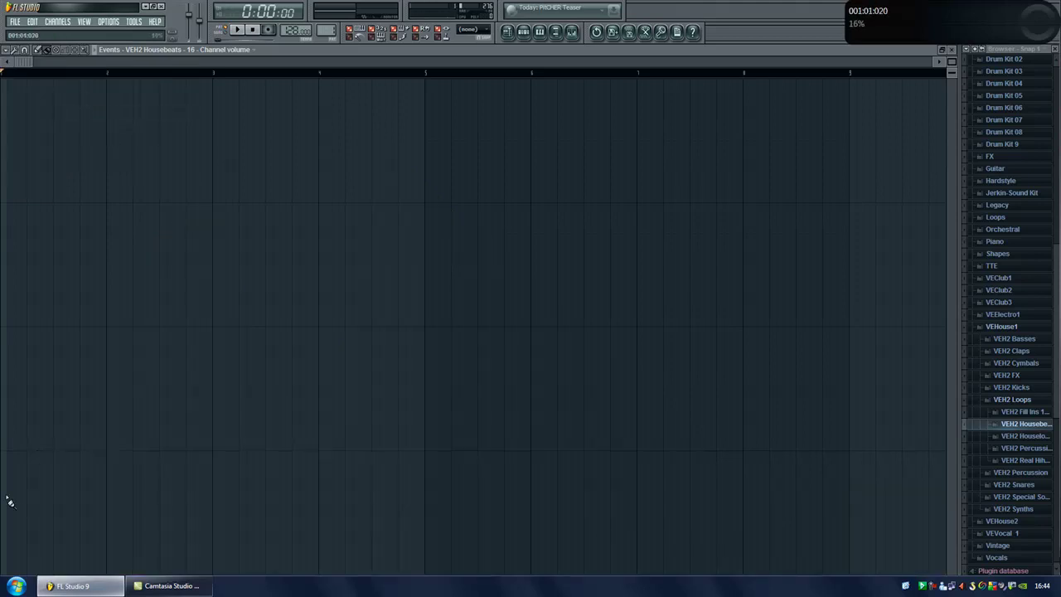
mouse_move(5, 516)
mouse_down()
mouse_move(97, 519)
mouse_move(186, 128)
mouse_move(216, 78)
mouse_up()
mouse_move(322, 87)
mouse_down()
mouse_move(489, 187)
mouse_move(553, 260)
mouse_move(604, 291)
mouse_move(659, 367)
mouse_move(798, 502)
mouse_move(837, 573)
mouse_up()
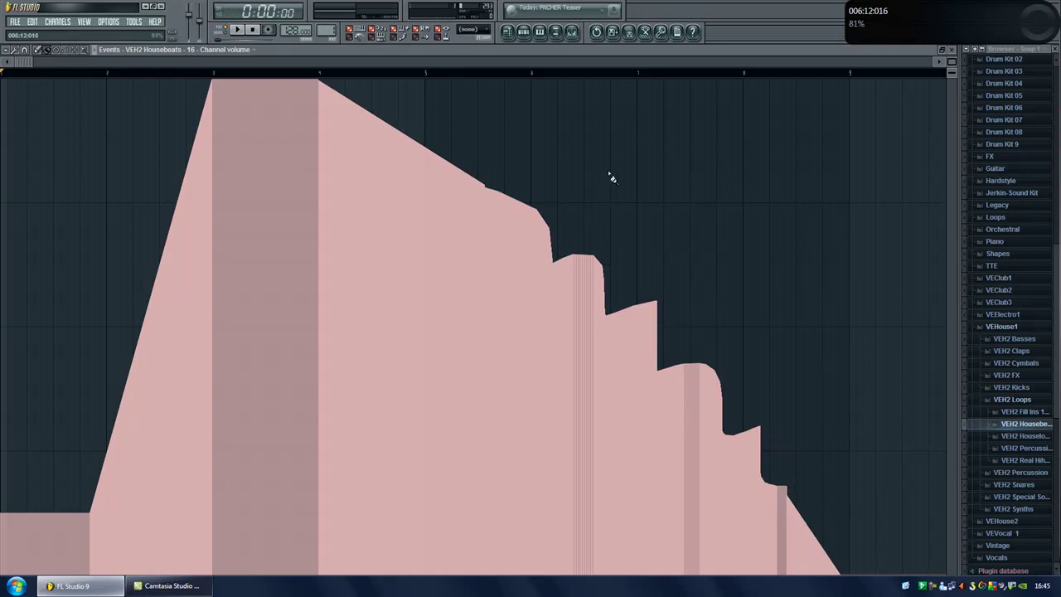
Switch back to the playlist and play the loop with the redrawn Track 2 automation
click(507, 33)
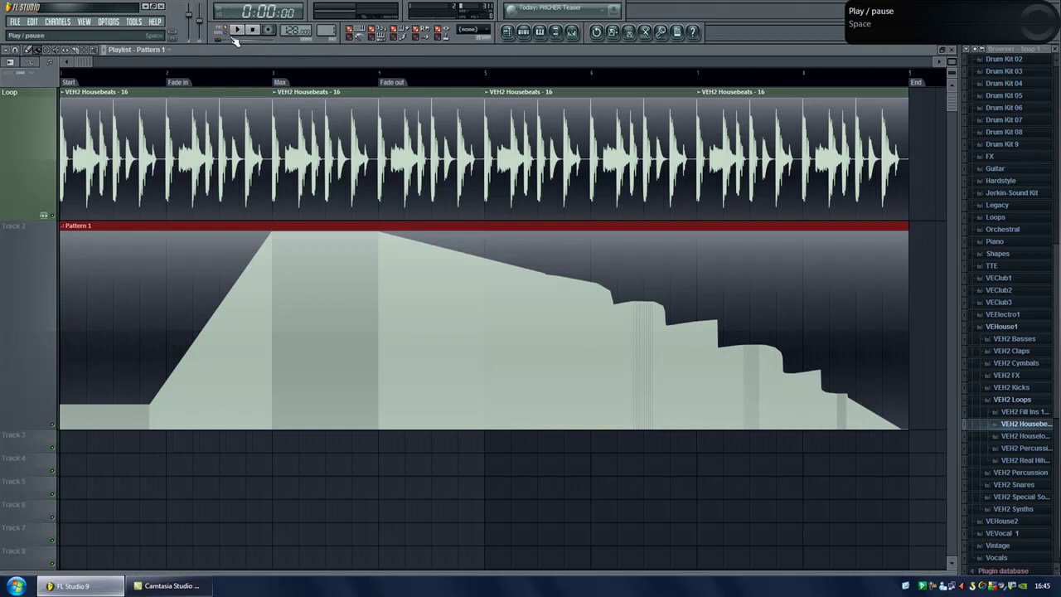
key(space)
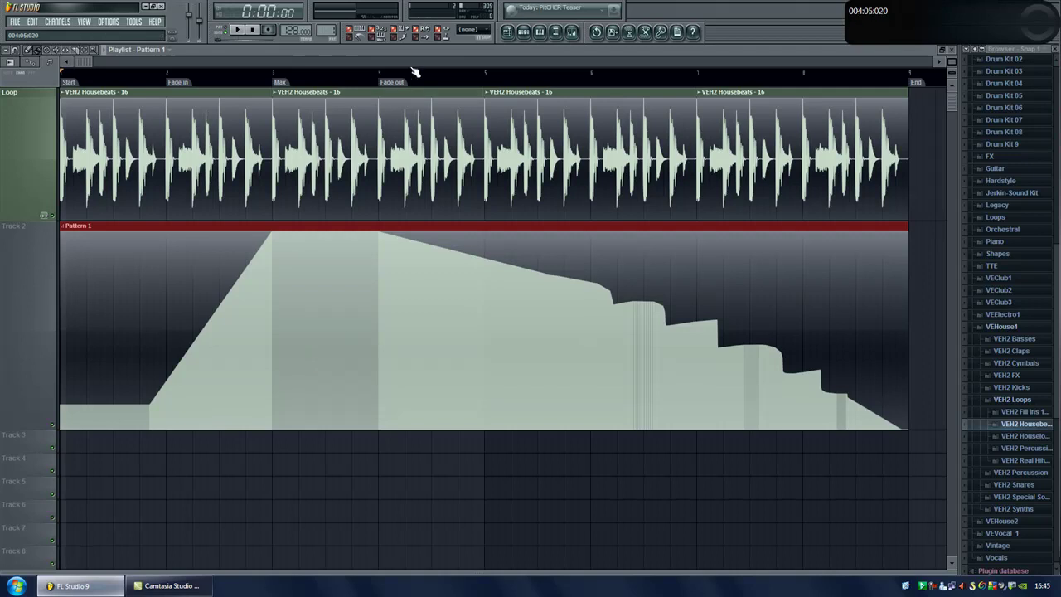
Reopen the channel volume event editor from the step sequencer and sketch a wavy rising curve
click(523, 33)
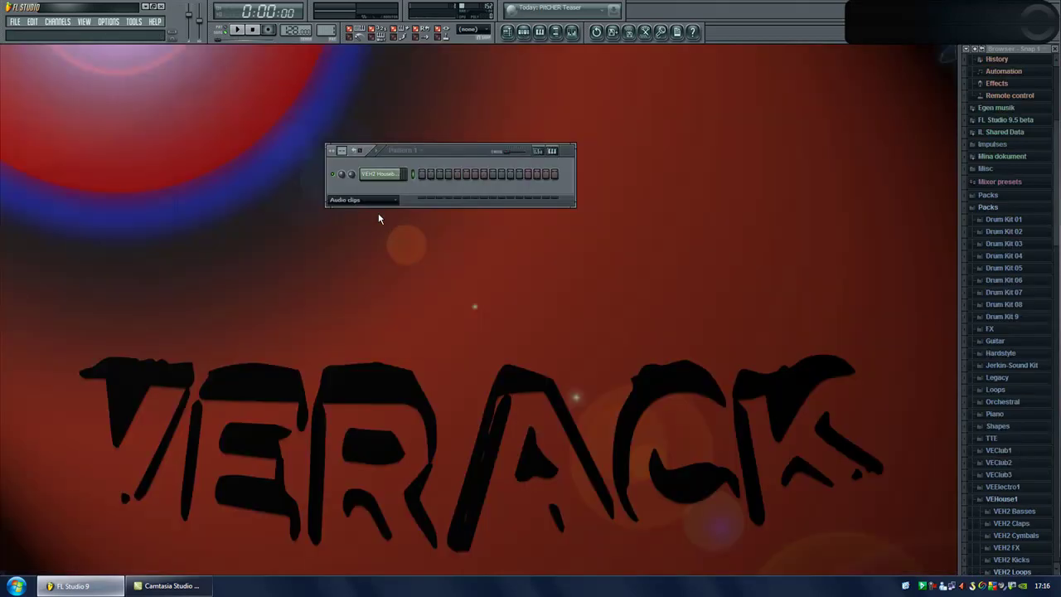
right_click(349, 175)
click(364, 197)
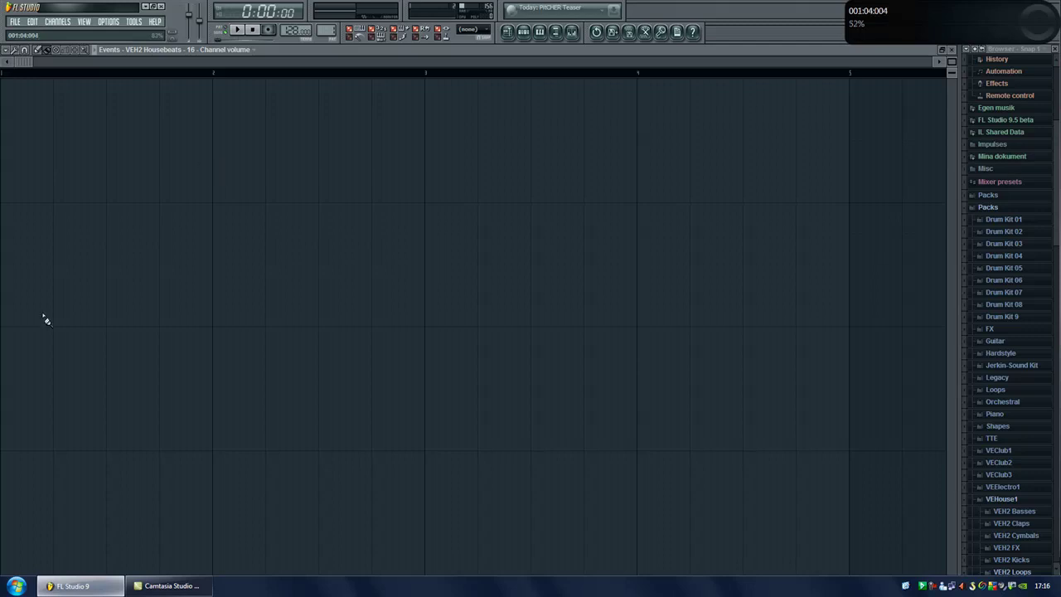
mouse_move(5, 526)
mouse_down()
mouse_move(41, 269)
mouse_move(108, 145)
mouse_move(171, 240)
mouse_move(199, 533)
mouse_move(298, 566)
mouse_move(426, 125)
mouse_move(518, 226)
mouse_move(567, 388)
mouse_move(678, 373)
mouse_move(766, 110)
mouse_up()
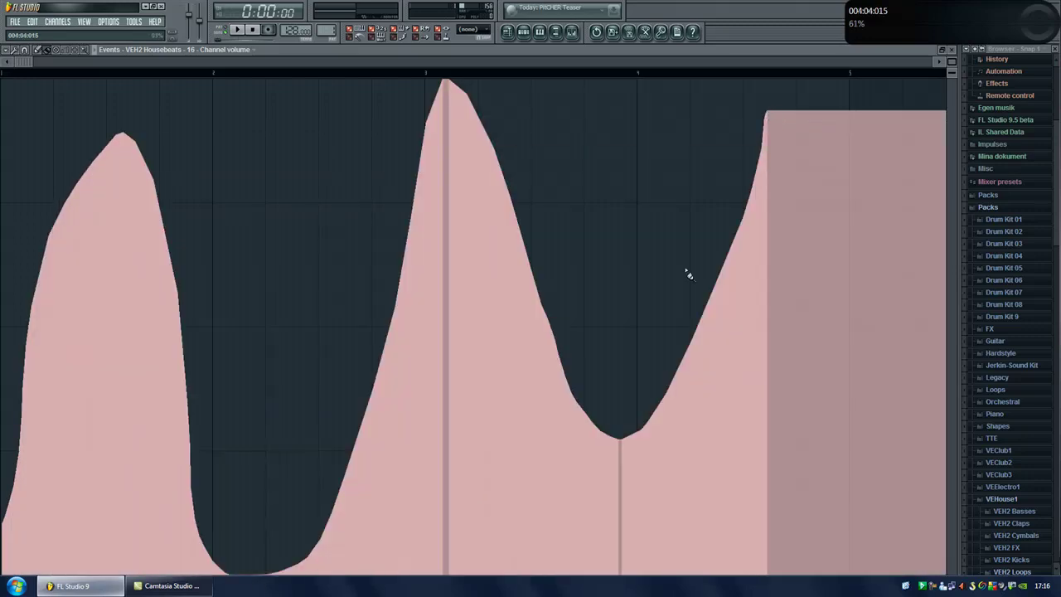
click(15, 50)
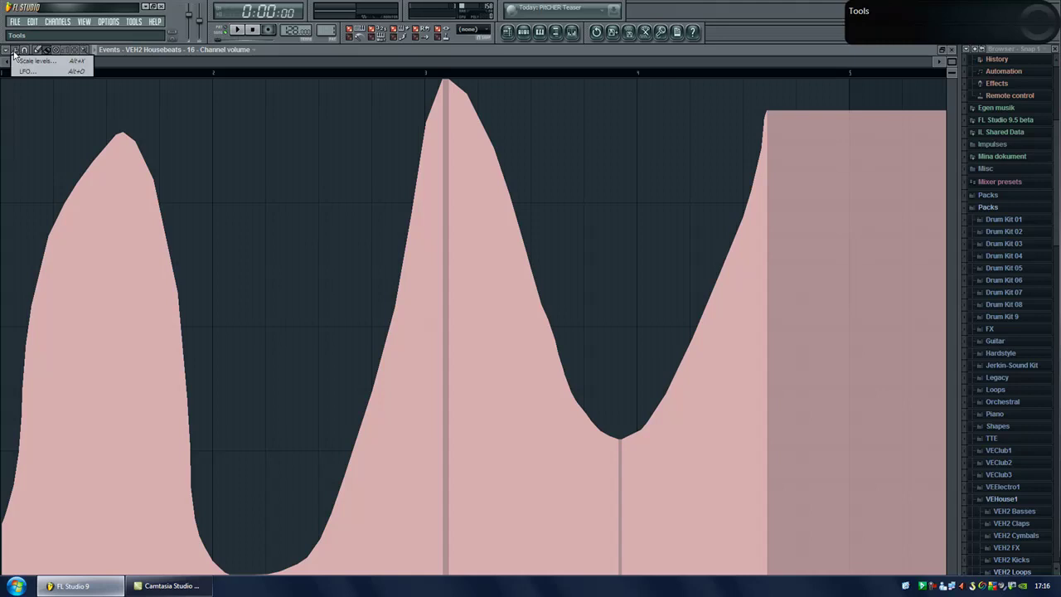
Generate an LFO wave for the channel volume, settling on the sine shape after trying triangle and square
click(26, 71)
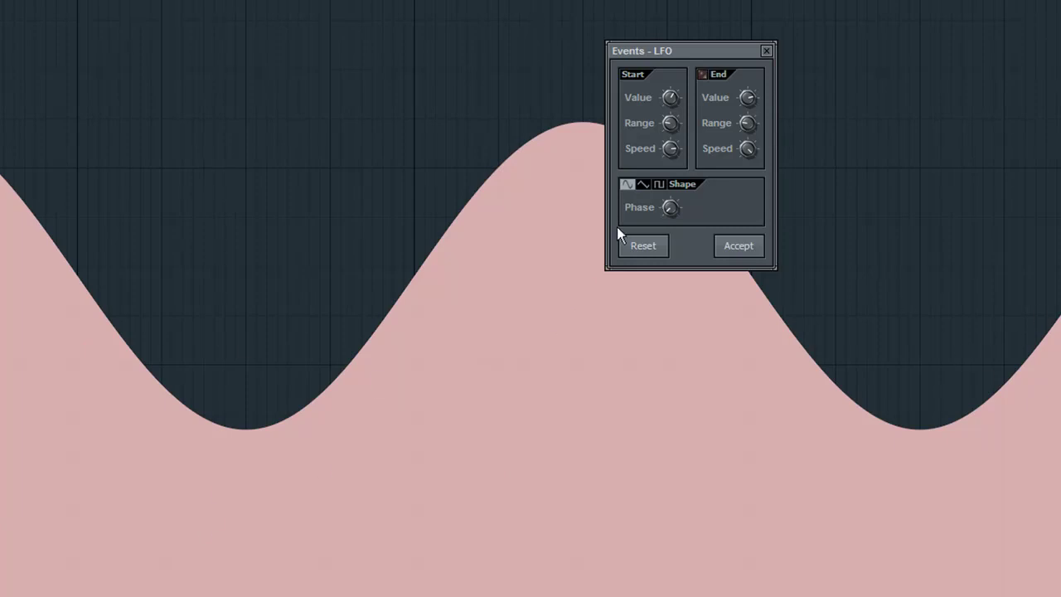
click(646, 186)
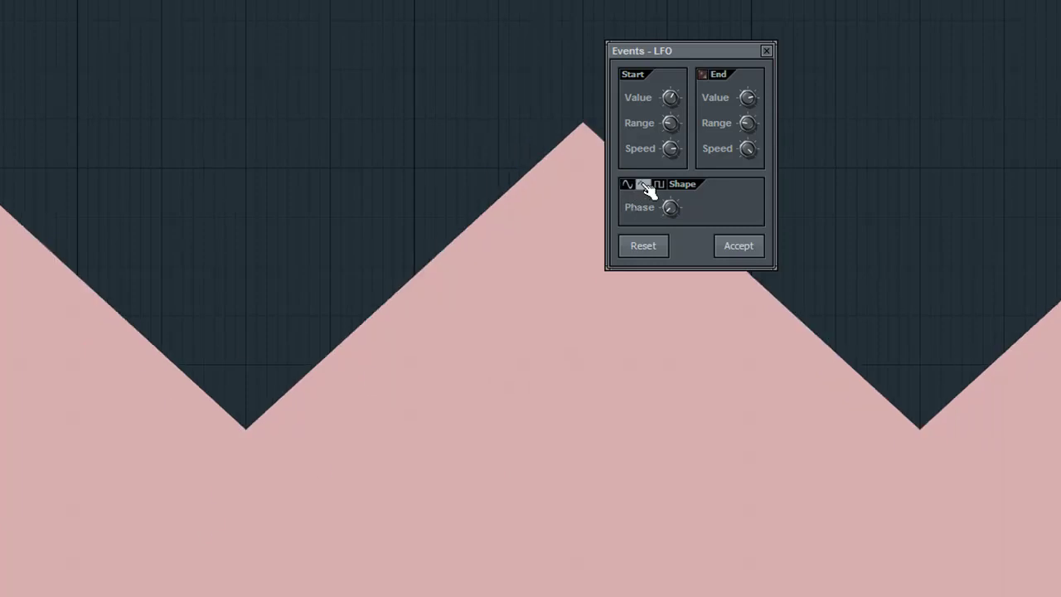
click(662, 187)
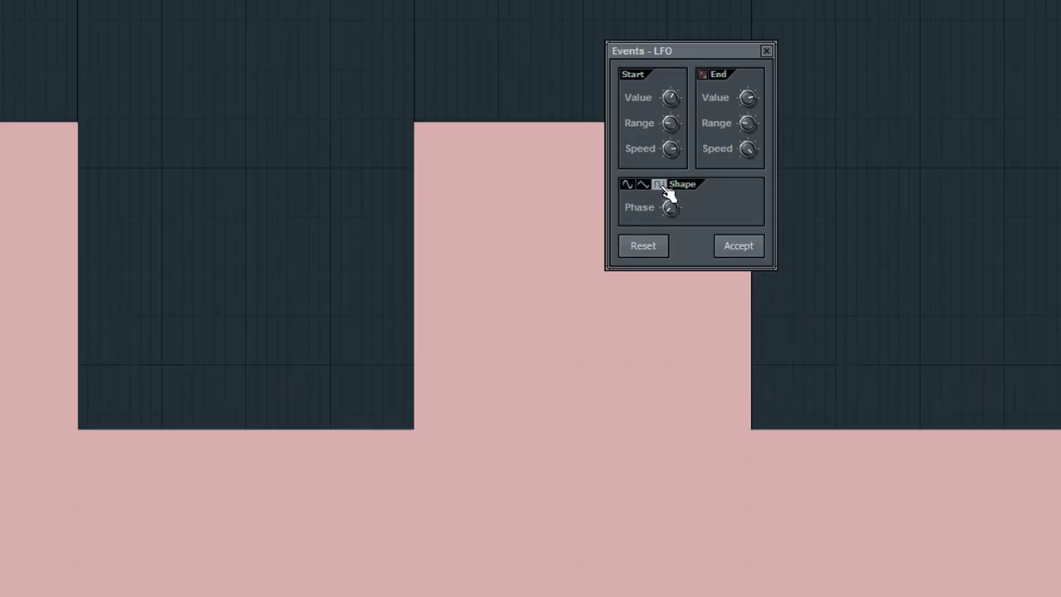
click(627, 185)
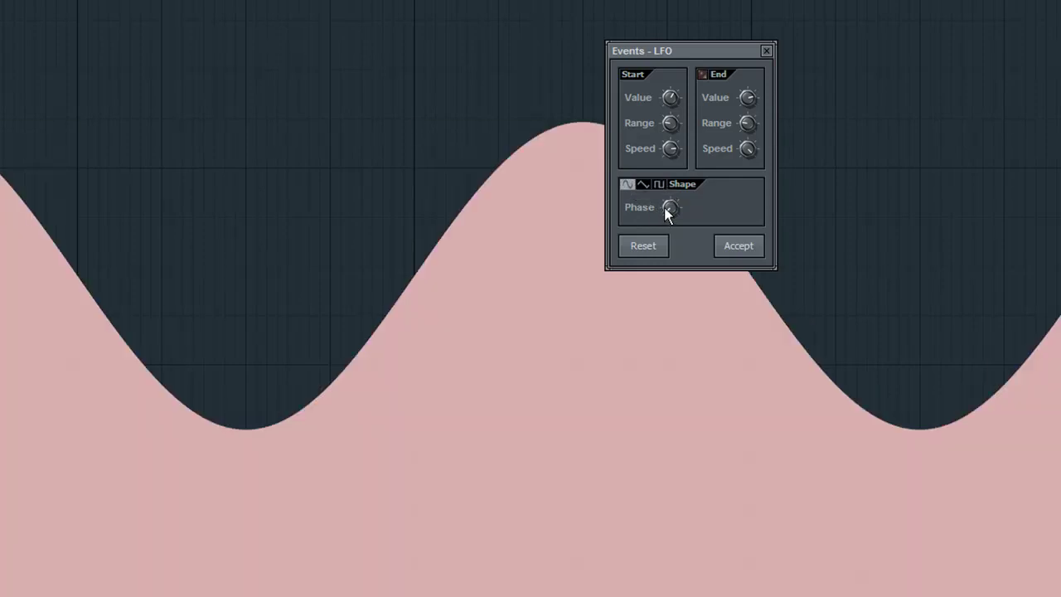
Tune the sine LFO's range, start value and speed, and enable end settings with higher end peaks
scroll(668, 209, up, 10)
drag(670, 124, 670, 95)
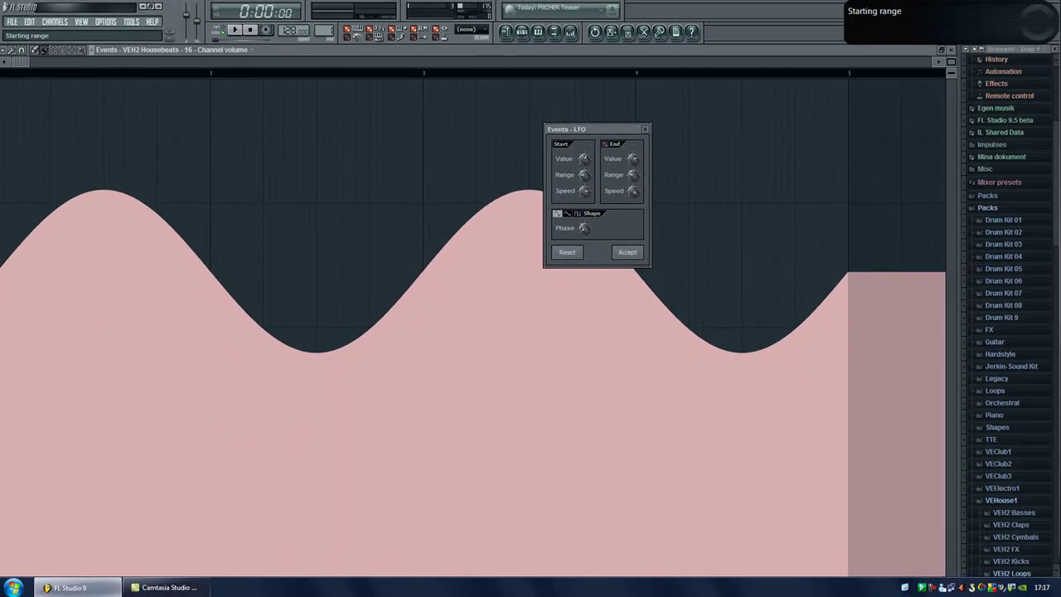
scroll(583, 174, up, 3)
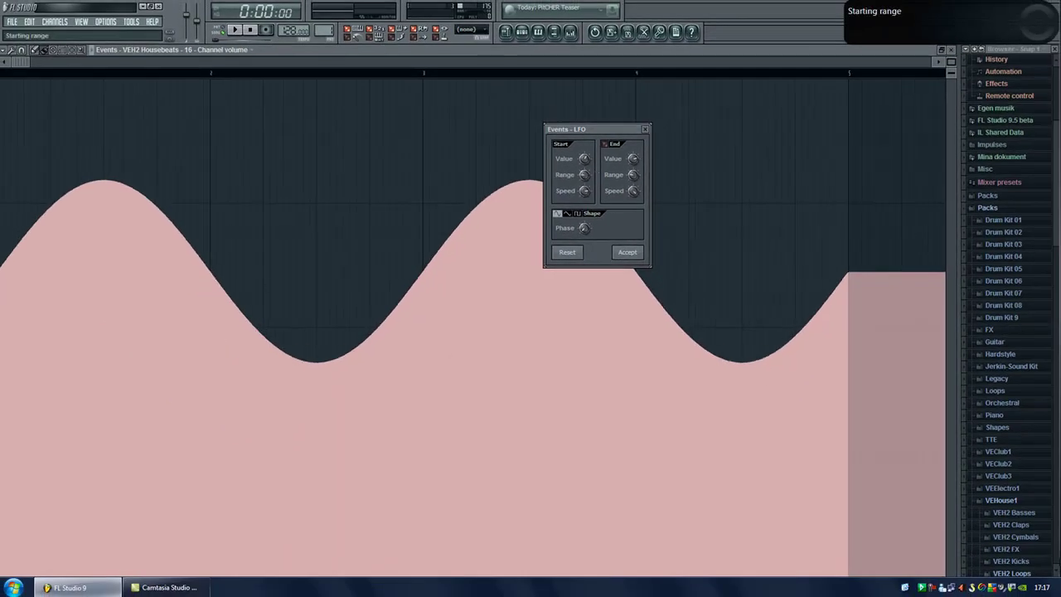
mouse_move(584, 160)
mouse_down()
mouse_move(585, 215)
mouse_move(585, 108)
mouse_move(584, 191)
mouse_move(584, 124)
mouse_move(584, 157)
mouse_up()
mouse_move(580, 194)
mouse_down()
mouse_move(580, 220)
mouse_move(580, 165)
mouse_move(580, 211)
mouse_move(581, 202)
mouse_up()
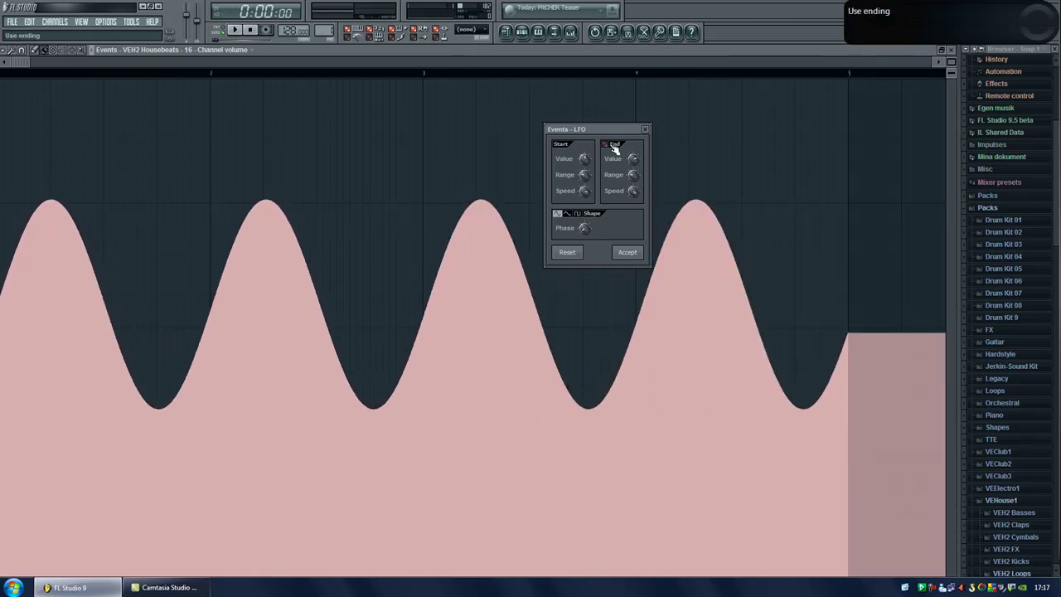
click(614, 146)
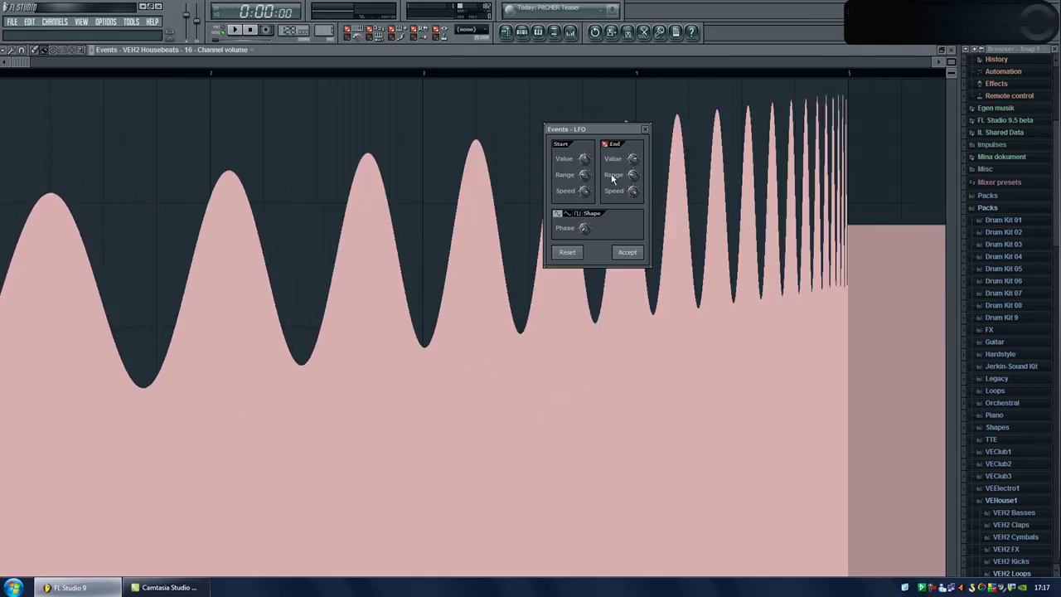
click(607, 149)
click(608, 149)
drag(632, 158, 632, 180)
Accept the four-cycle sine LFO and place a Pattern 1 clip at the start of Track 2
click(645, 129)
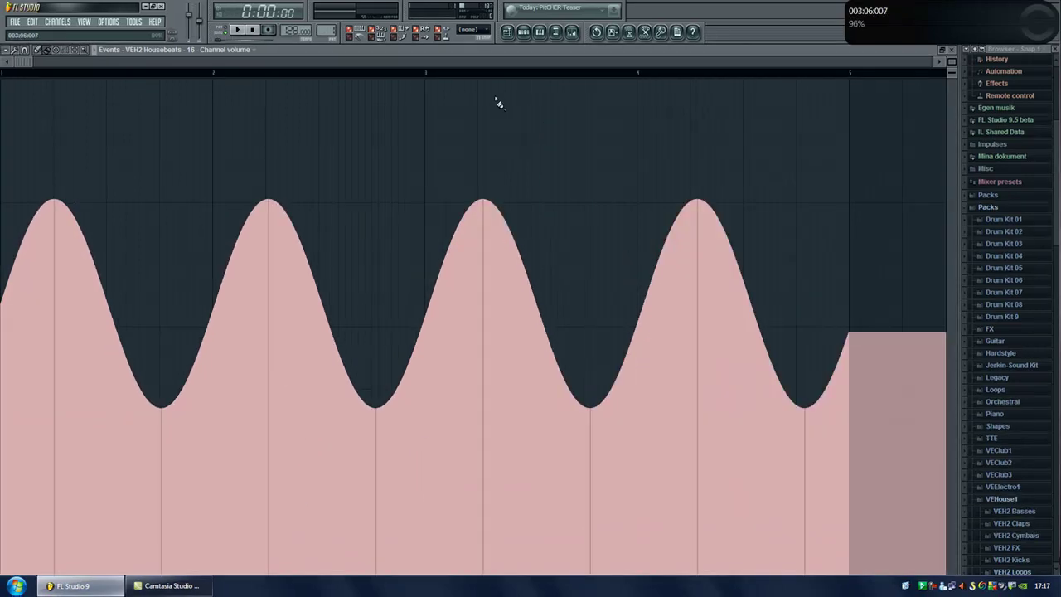
click(508, 34)
right_click(197, 303)
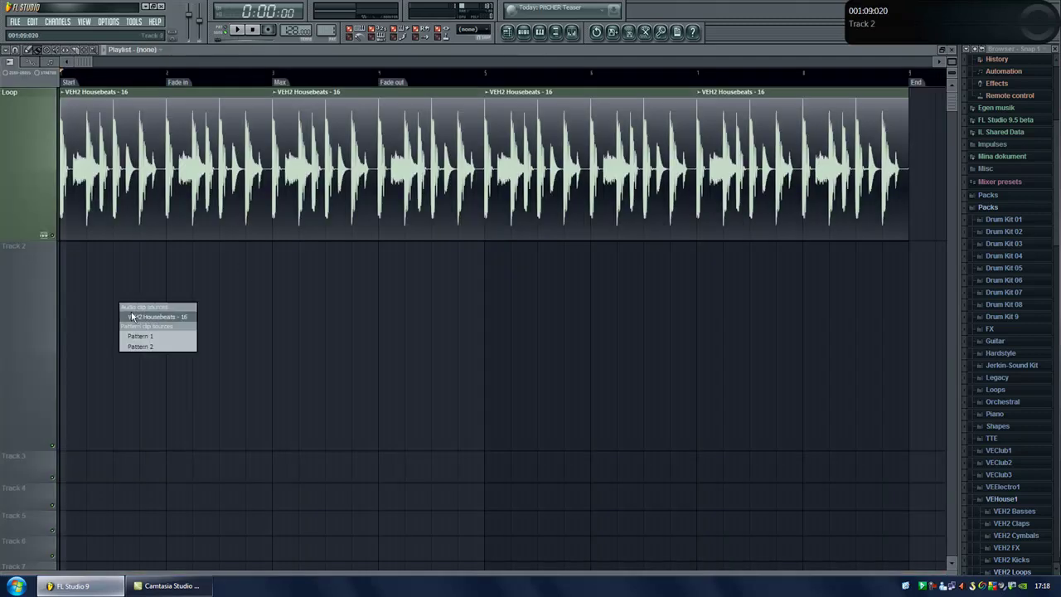
click(141, 335)
click(142, 331)
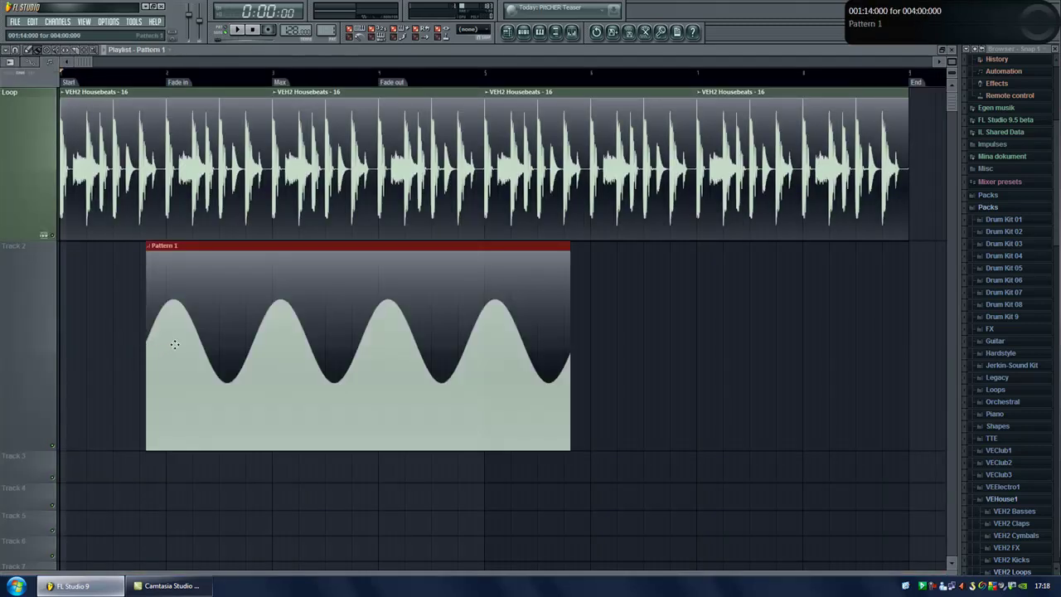
drag(208, 331, 66, 306)
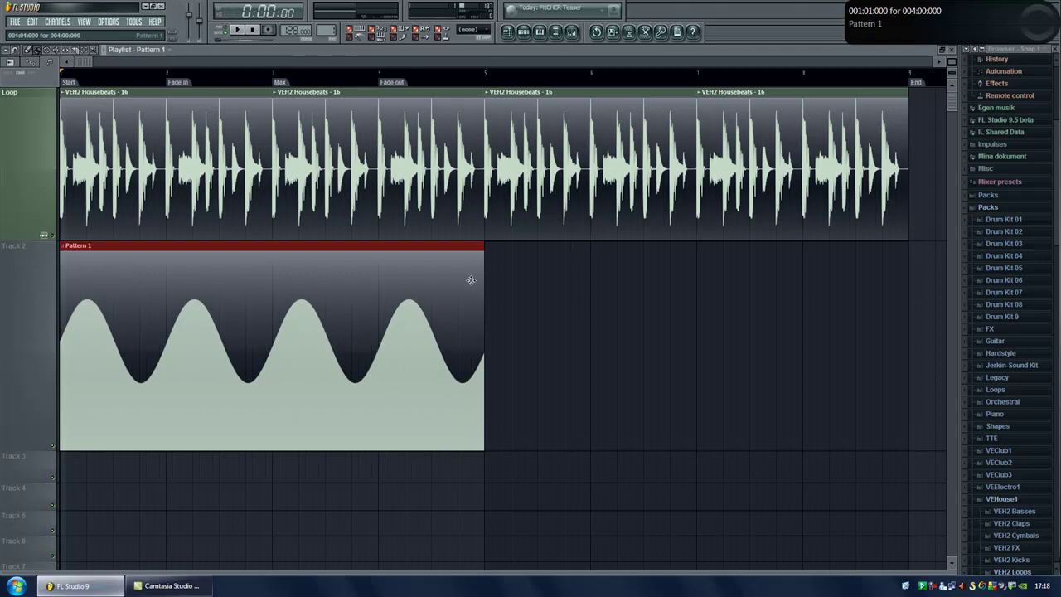